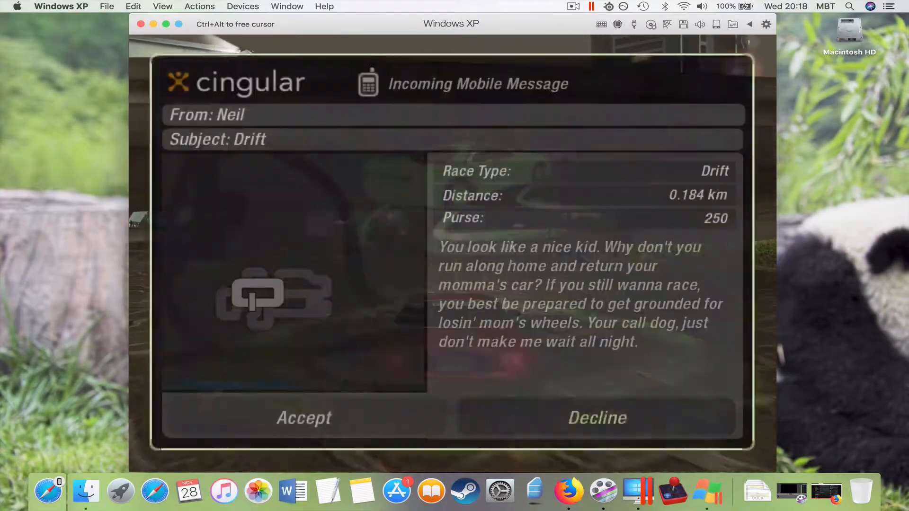
key(Return)
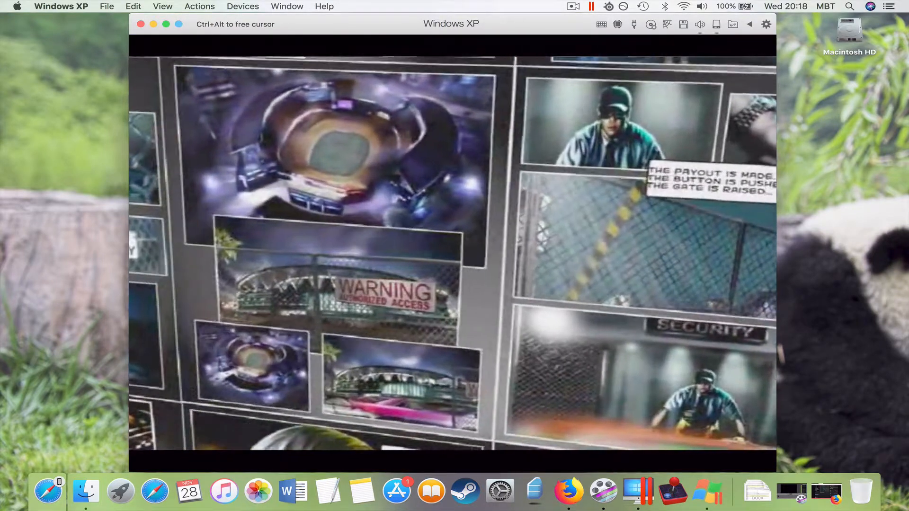